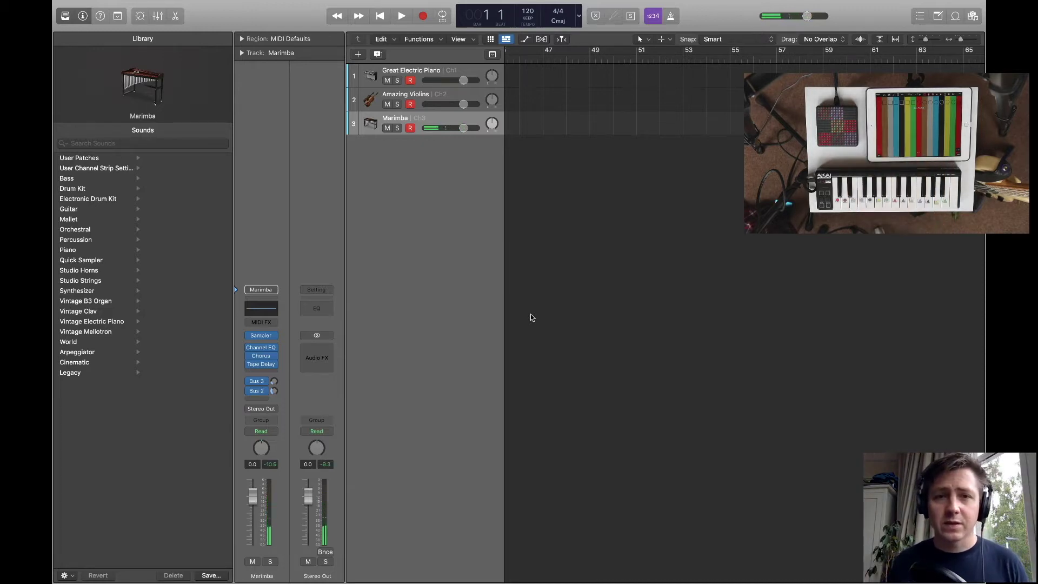
Step: Select the Great Electric Piano track and start saving its channel strip setting as a user file
click(425, 73)
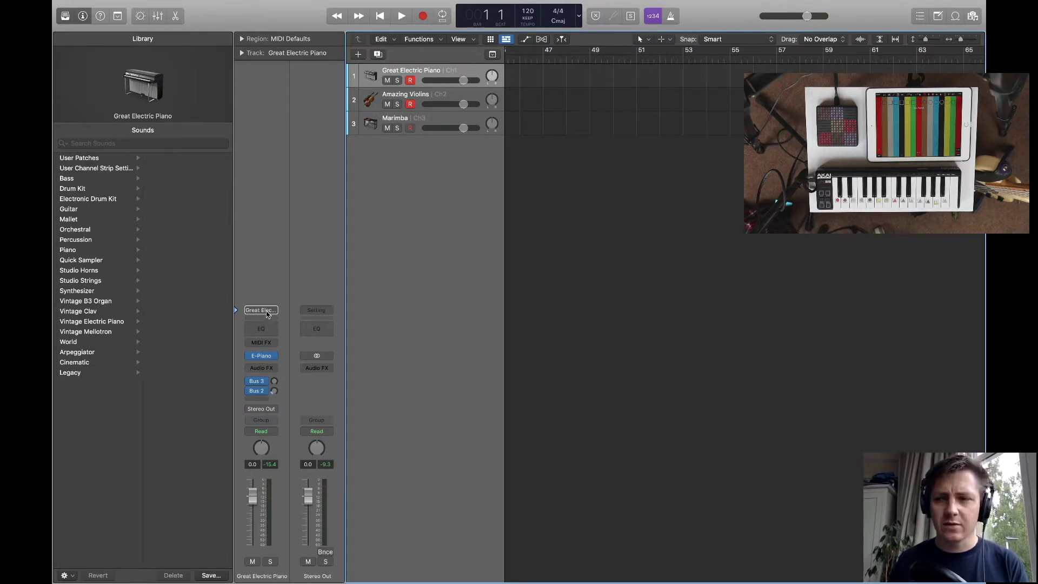
click(83, 18)
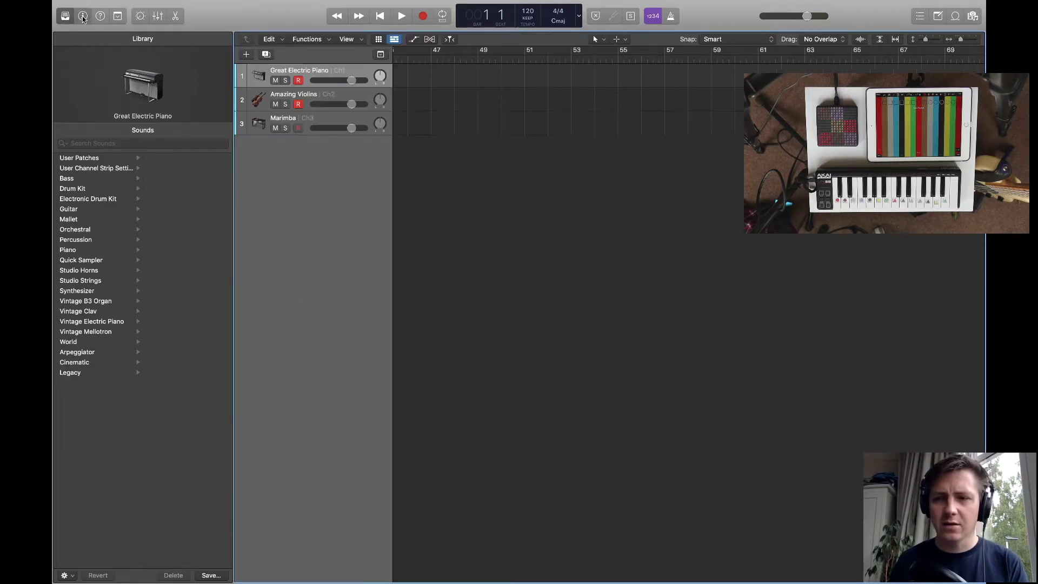
click(82, 17)
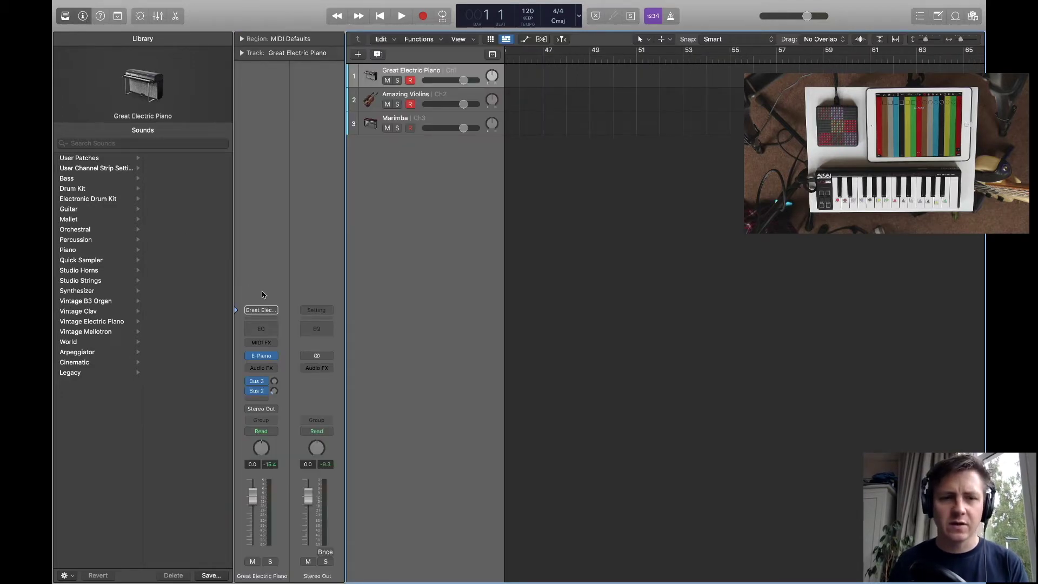
click(262, 311)
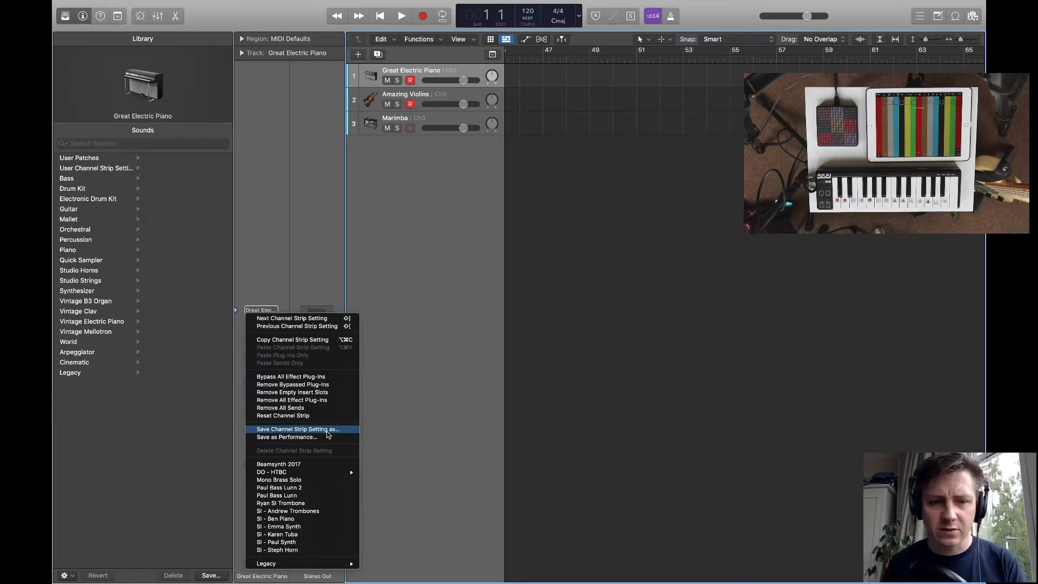
click(327, 431)
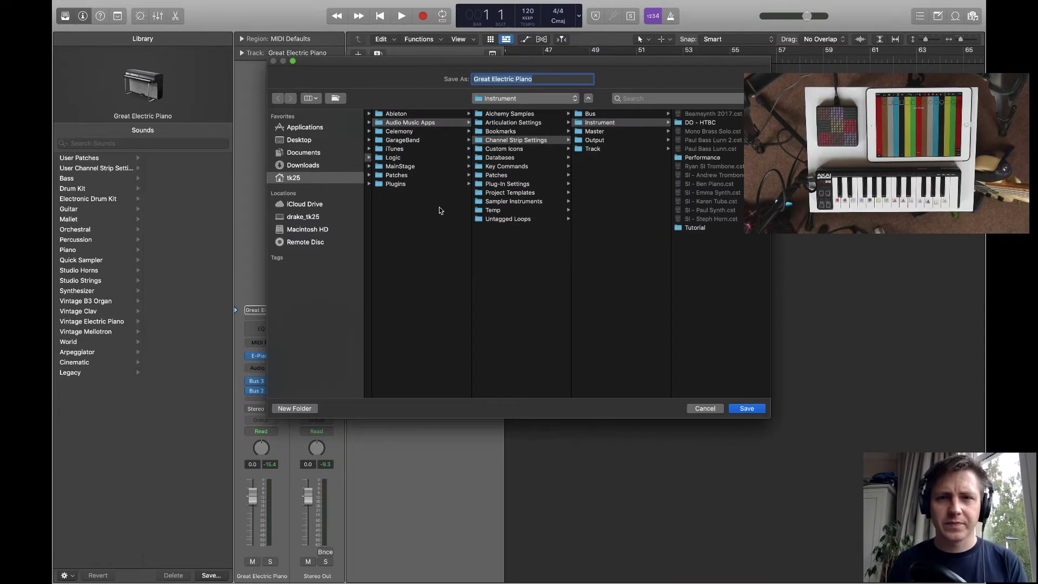
scroll(552, 181, right, 1)
scroll(552, 180, left, 5)
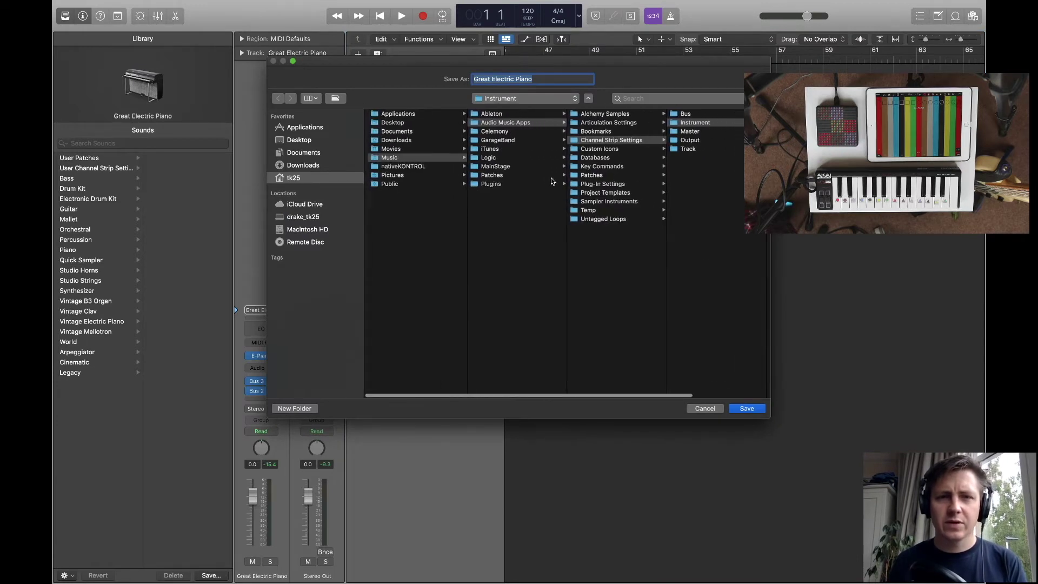
scroll(457, 168, right, 5)
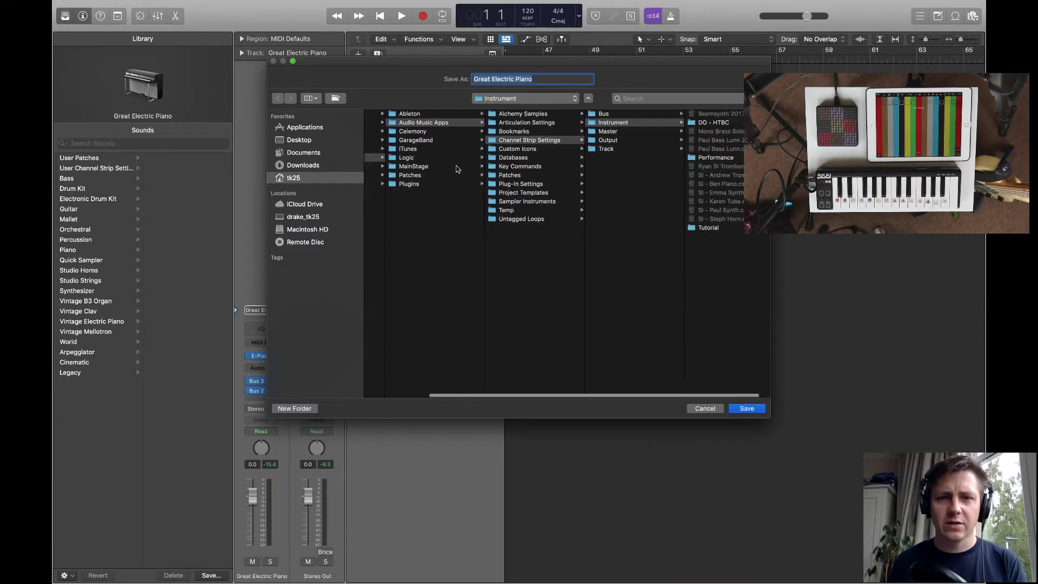
Step: Save the Great Electric Piano setting into the Tutorial folder
click(700, 228)
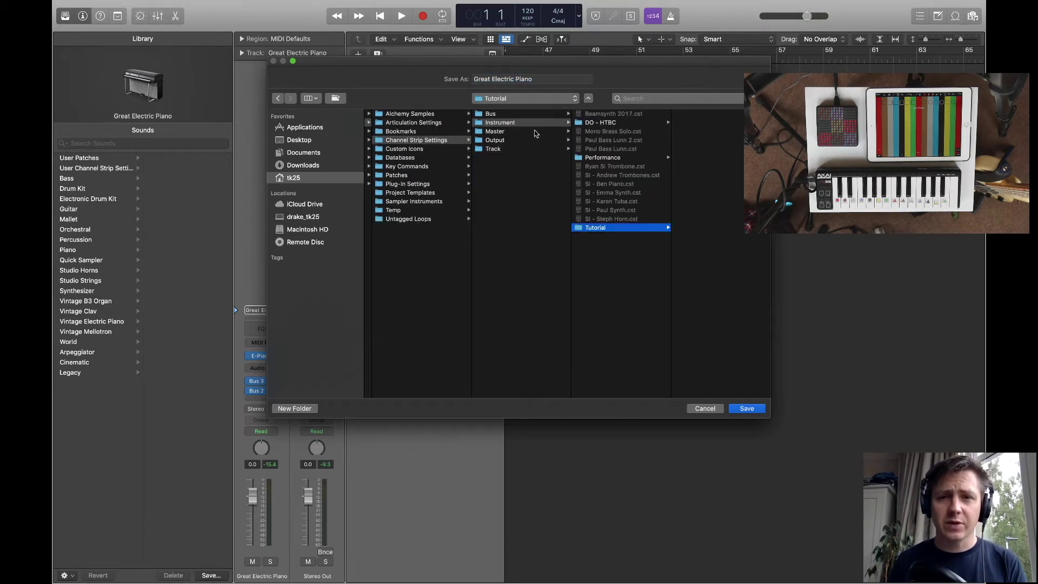
click(542, 79)
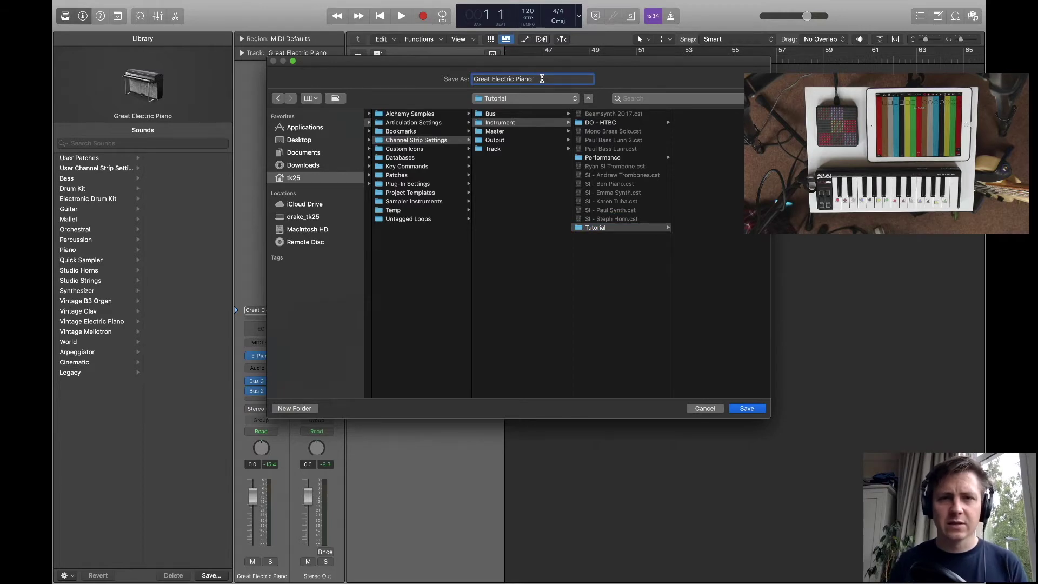
click(752, 410)
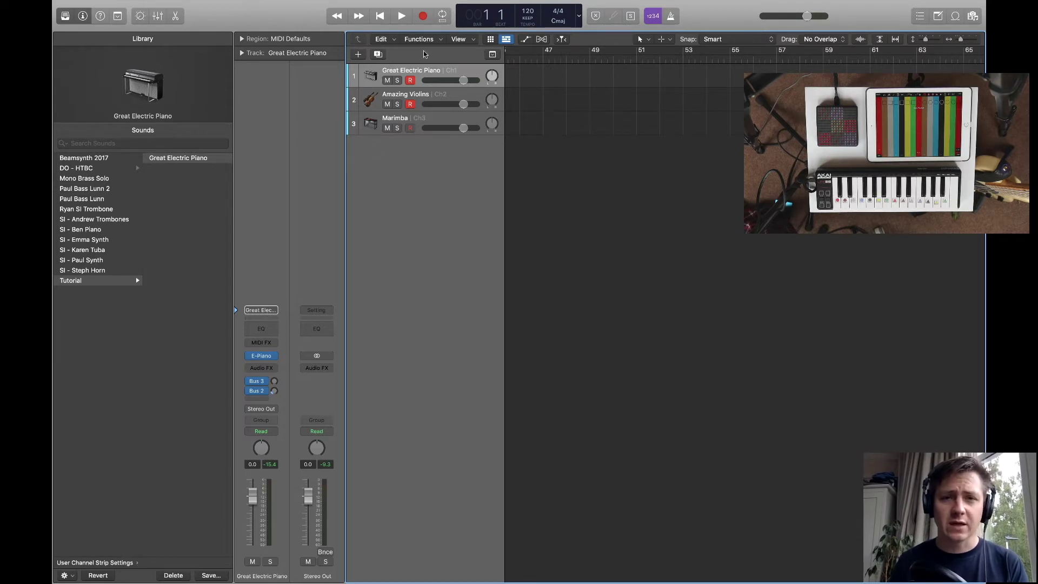
Step: Save the Amazing Violins channel strip setting into the Tutorial folder, then select the Marimba track
click(416, 95)
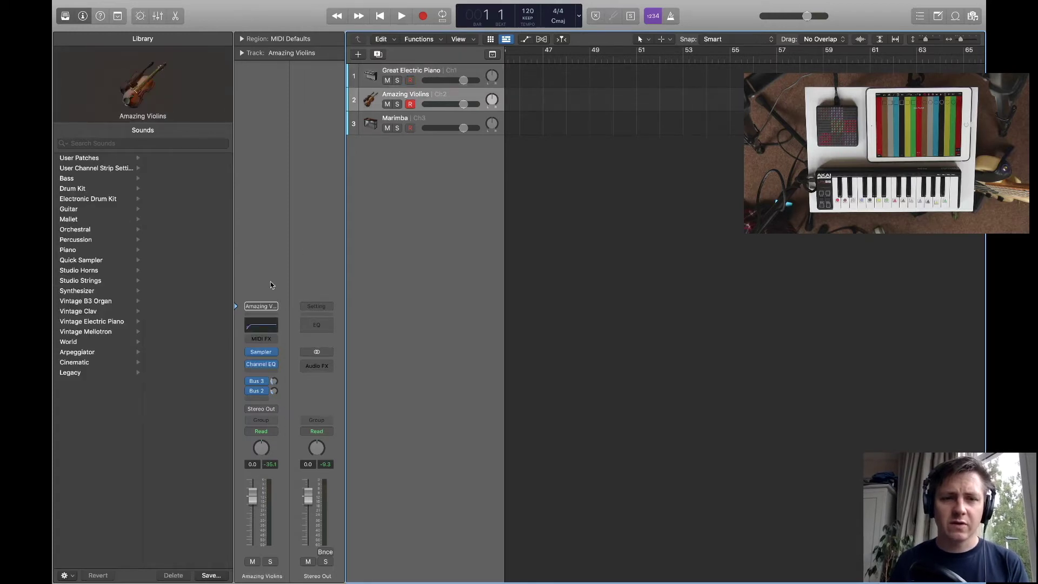
click(267, 307)
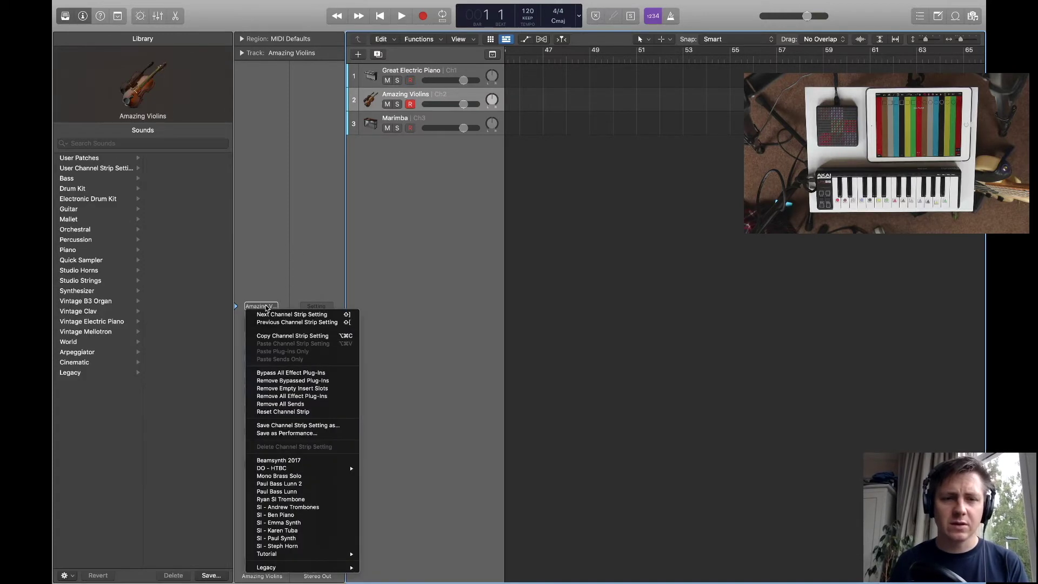
click(303, 425)
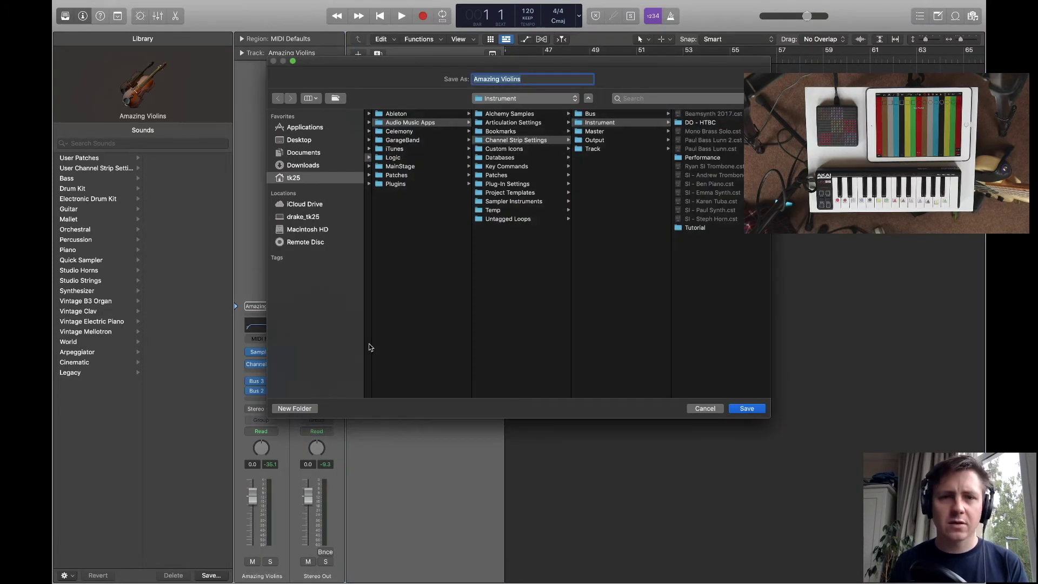
click(707, 228)
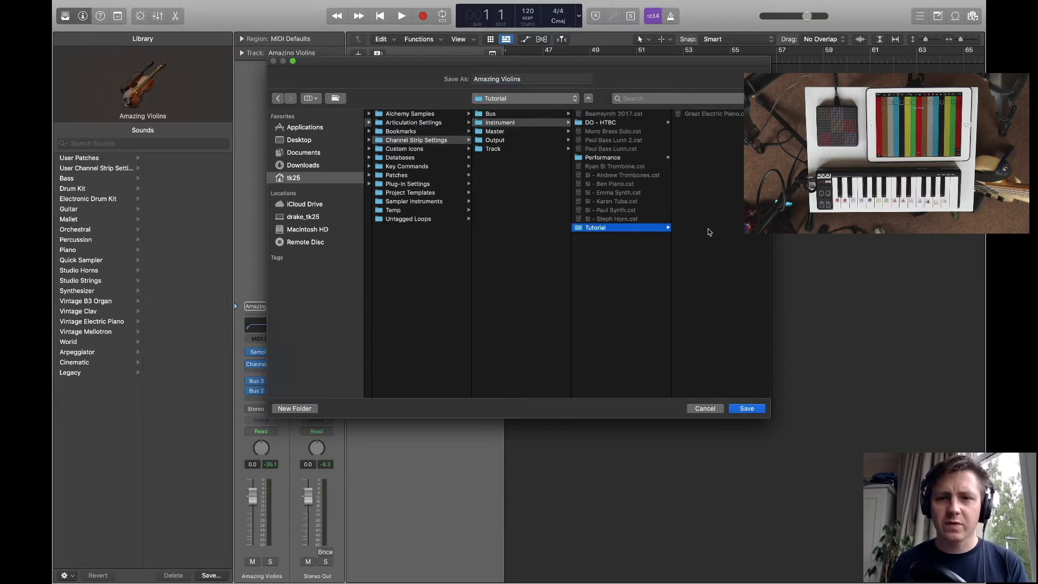
click(746, 408)
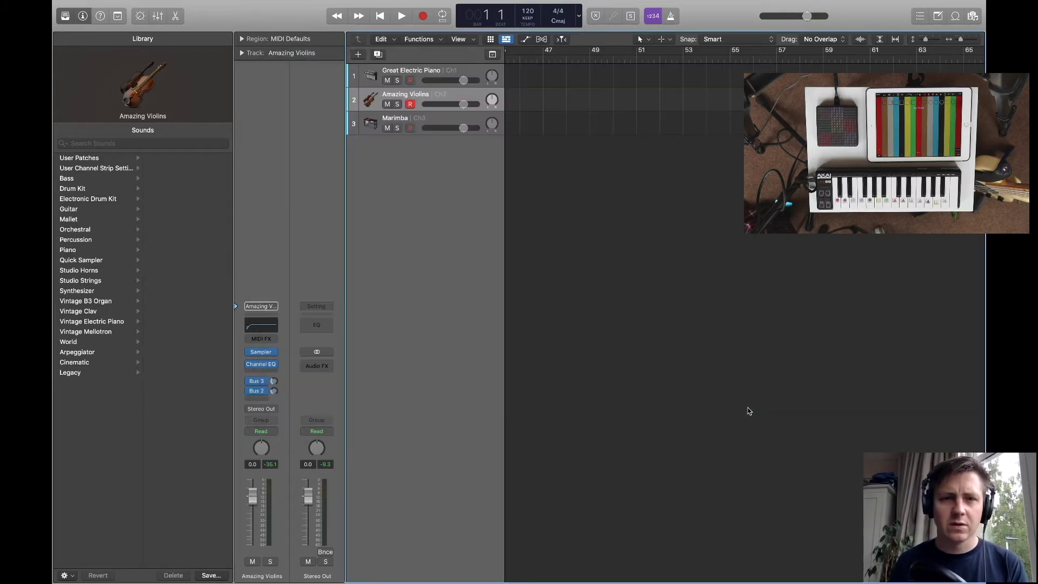
click(400, 124)
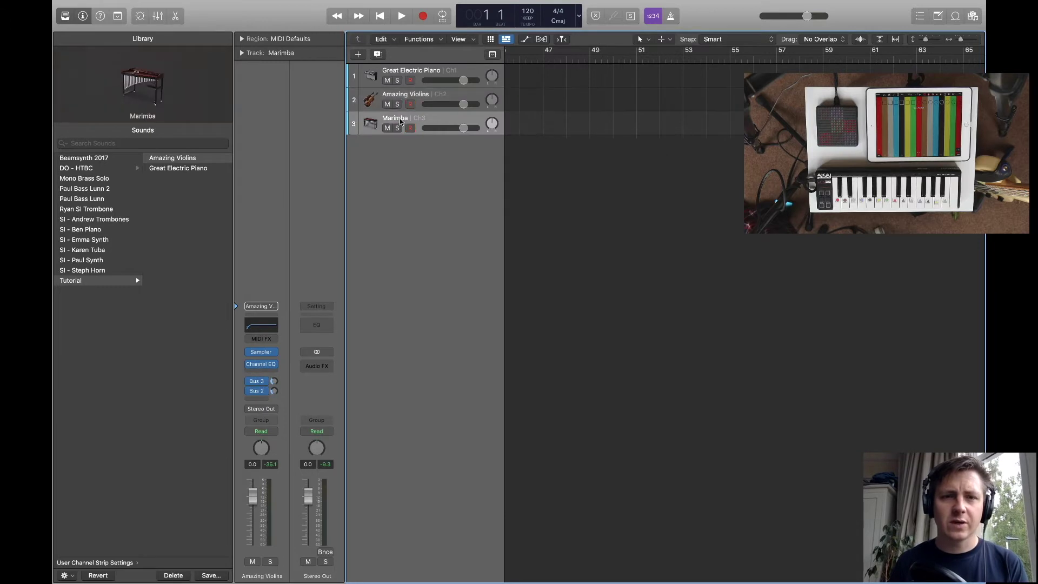
Step: Save the Marimba channel strip setting into the Tutorial folder
click(258, 293)
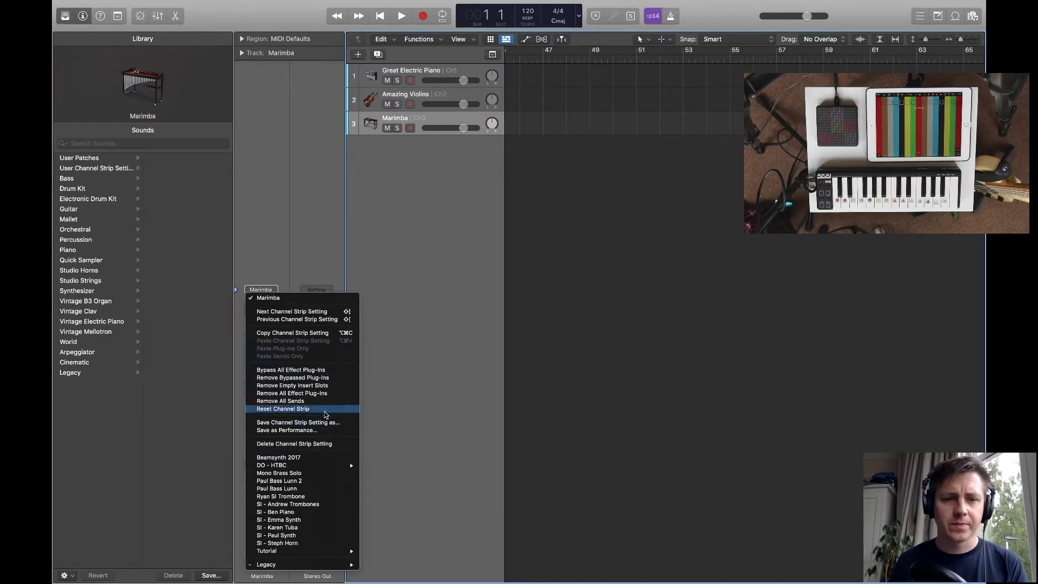
click(324, 422)
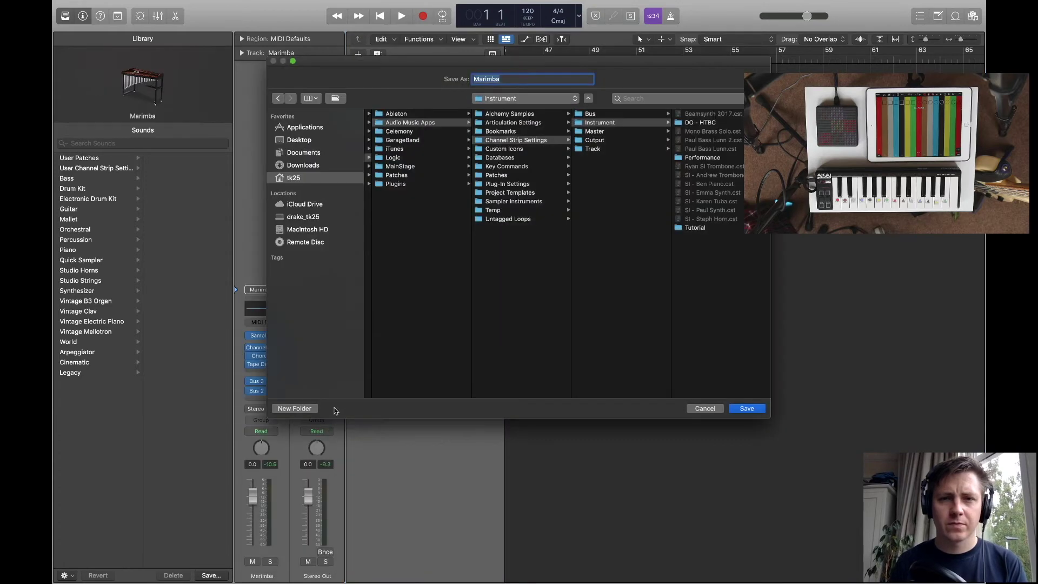
click(695, 228)
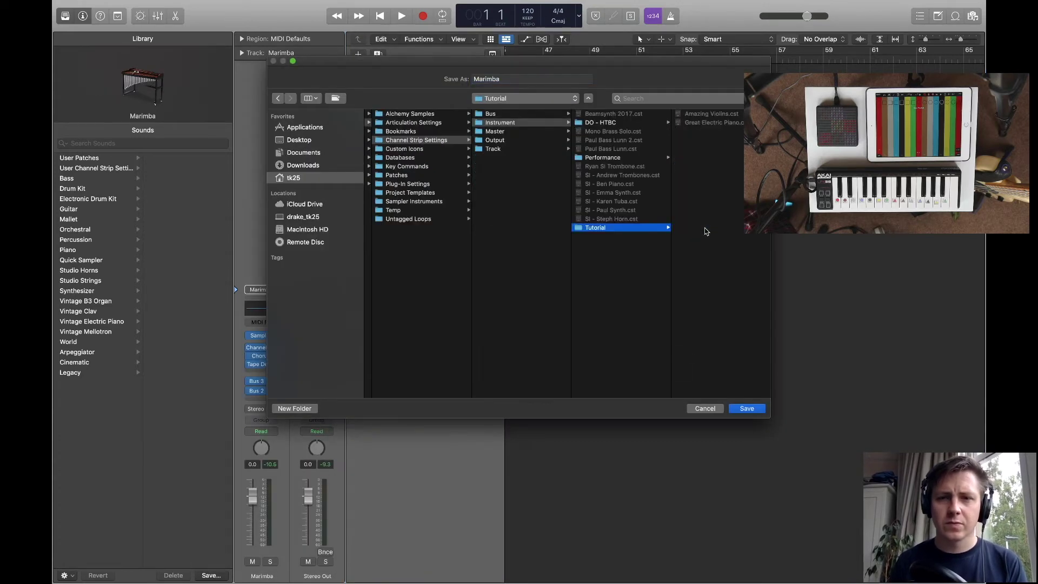
click(747, 409)
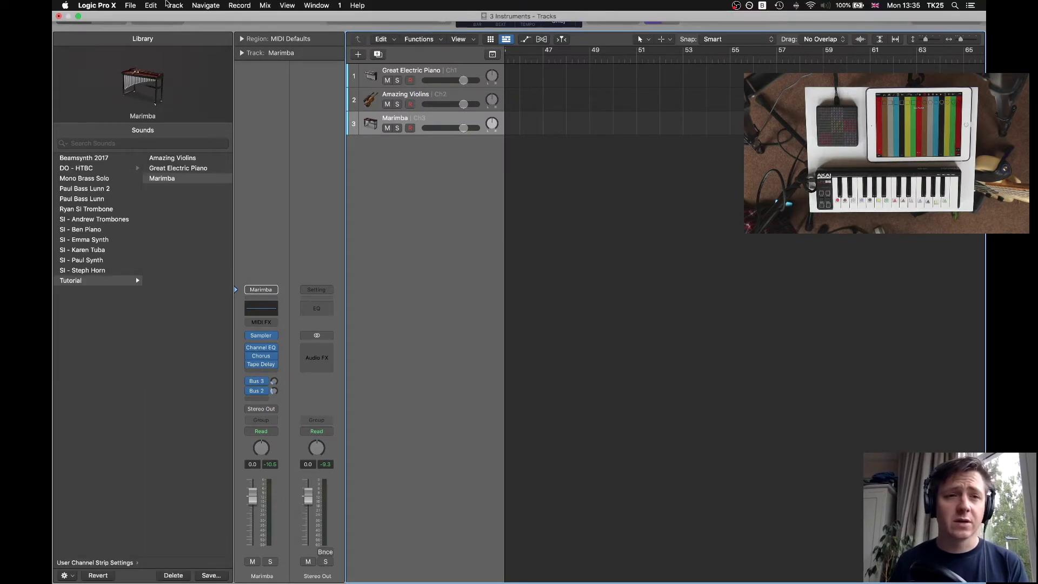
Step: Close the 3 Instruments project, keeping its changes
click(59, 16)
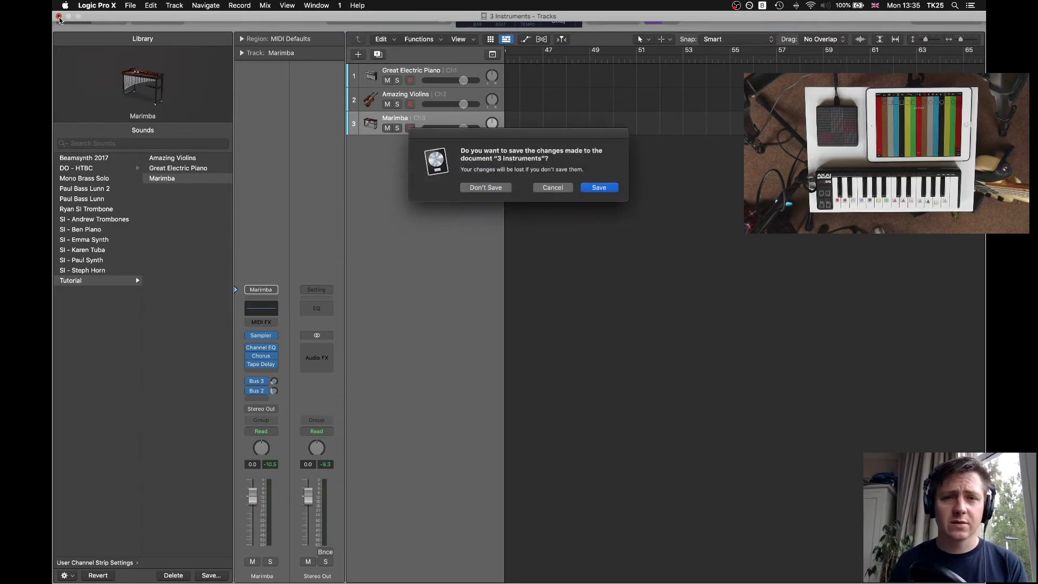
click(603, 190)
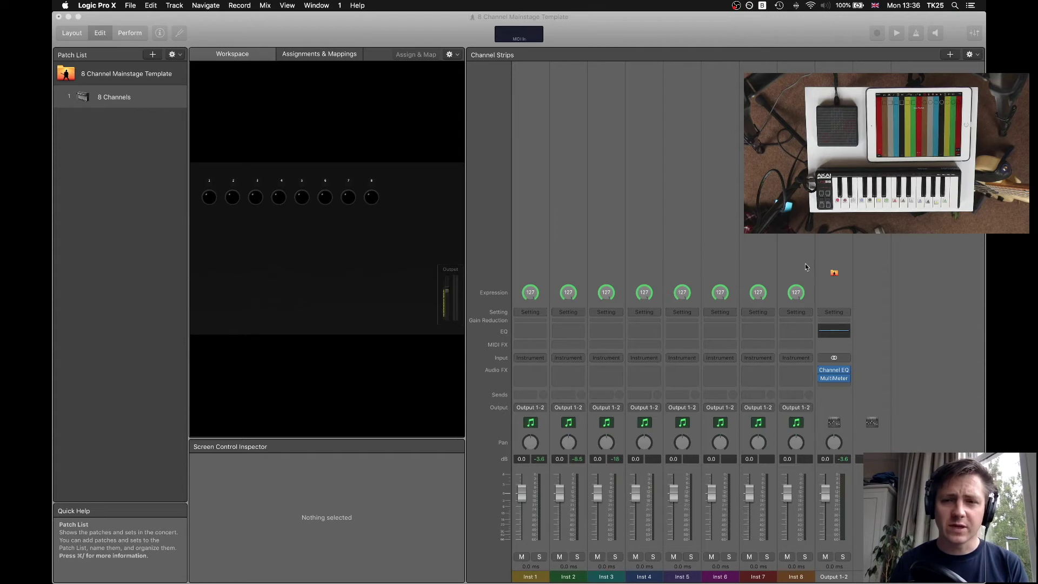
click(523, 317)
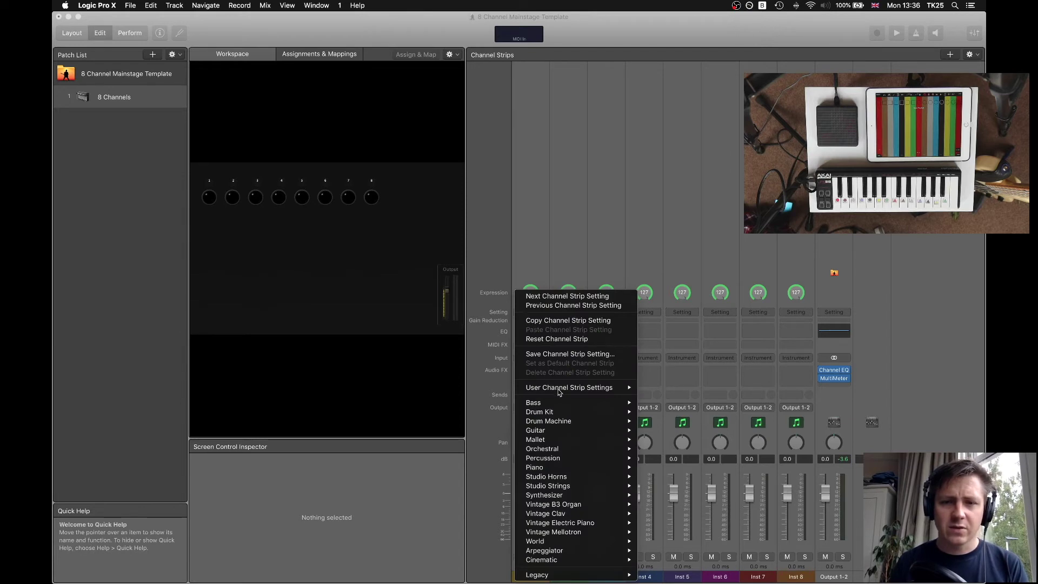
mouse_move(569, 388)
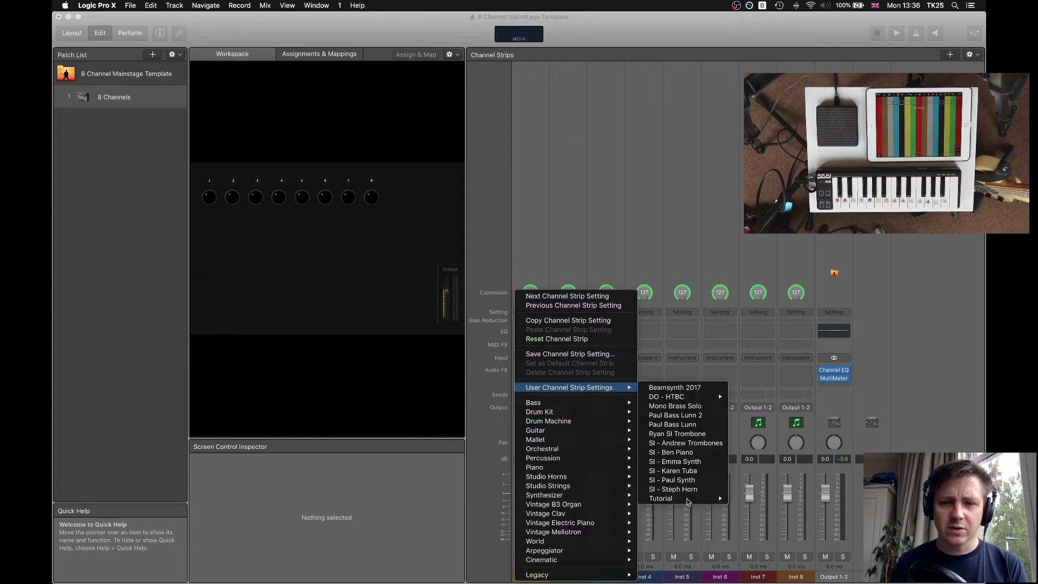
Step: Load the Great Electric Piano setting from Tutorial onto the first MainStage instrument strip
key(Escape)
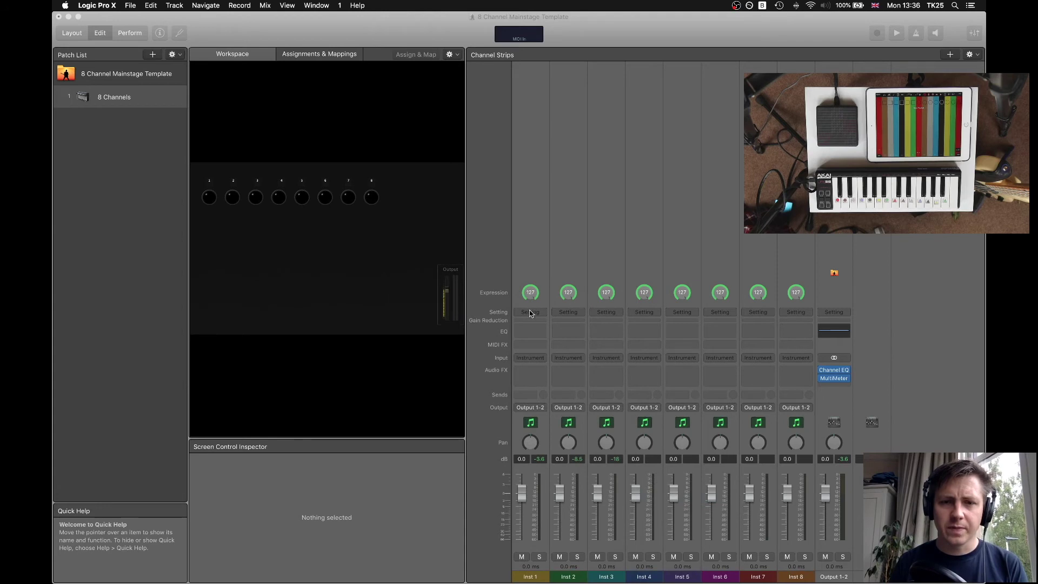
click(531, 313)
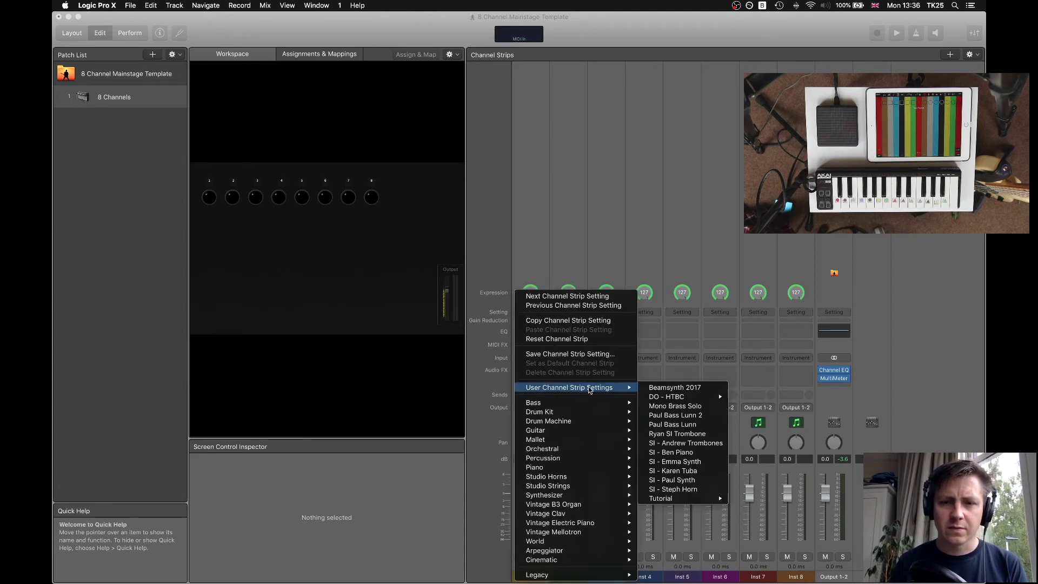
mouse_move(661, 498)
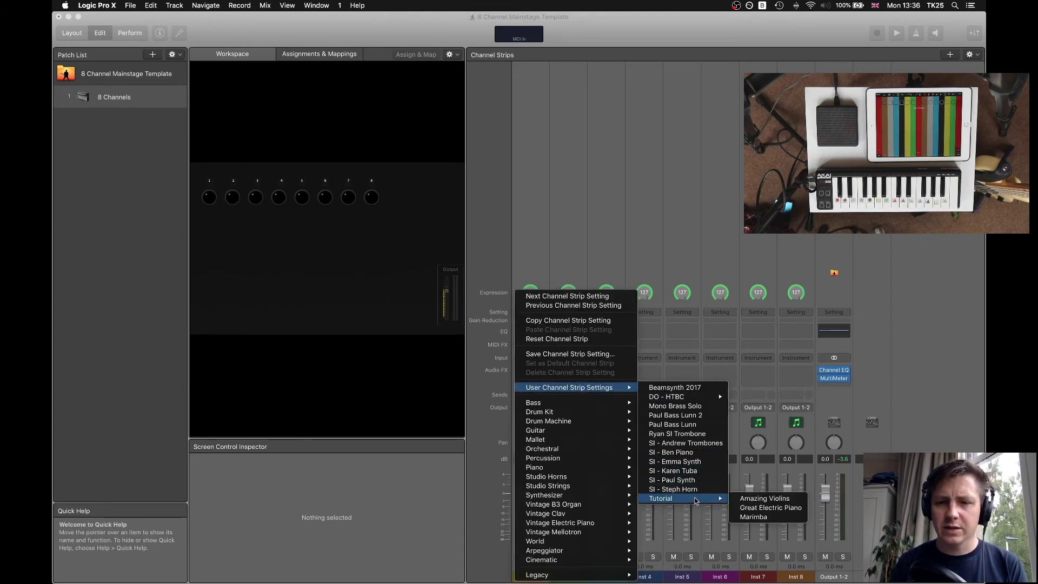
click(753, 509)
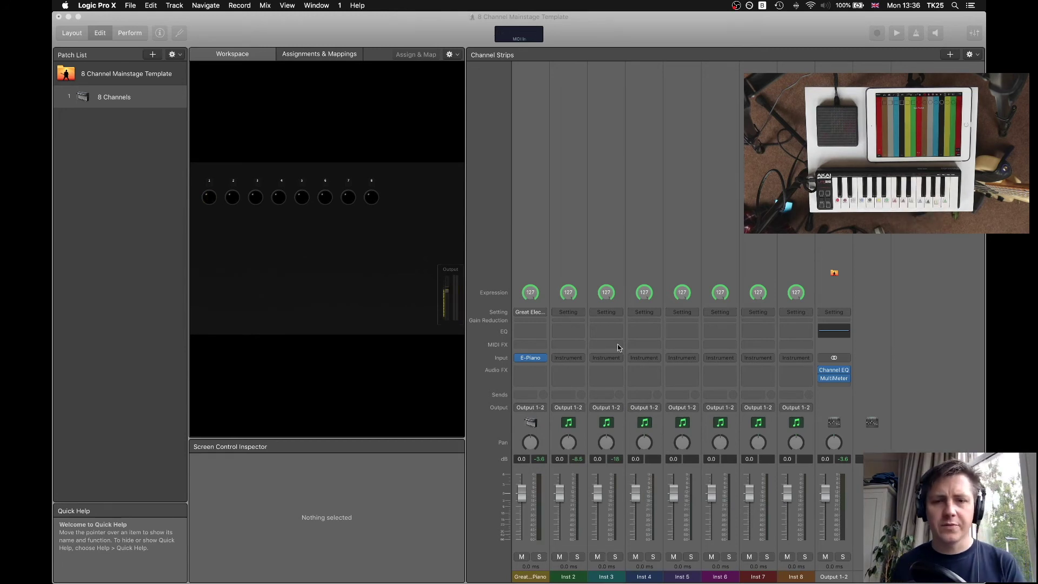
click(569, 312)
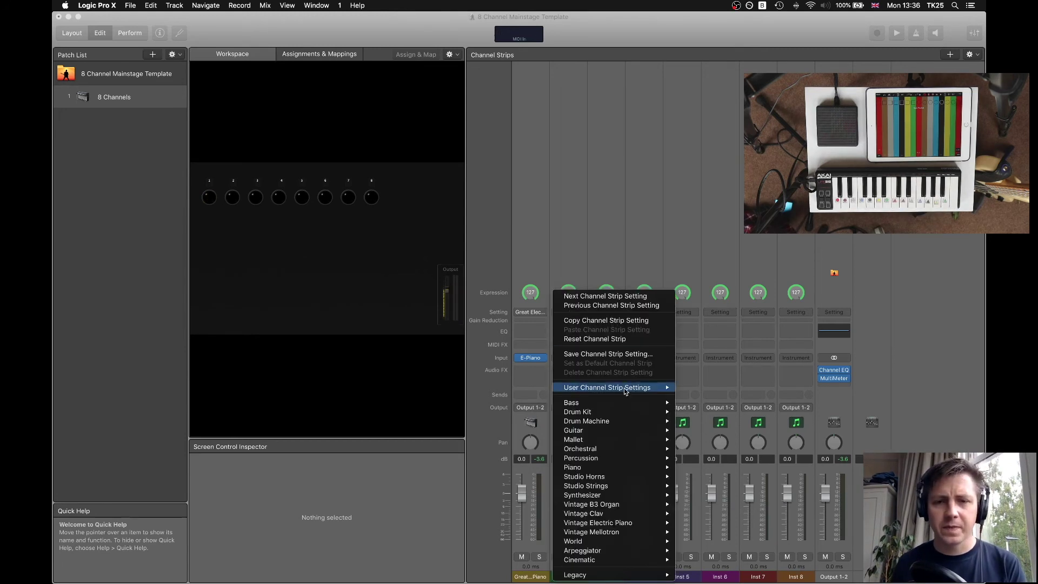
mouse_move(606, 387)
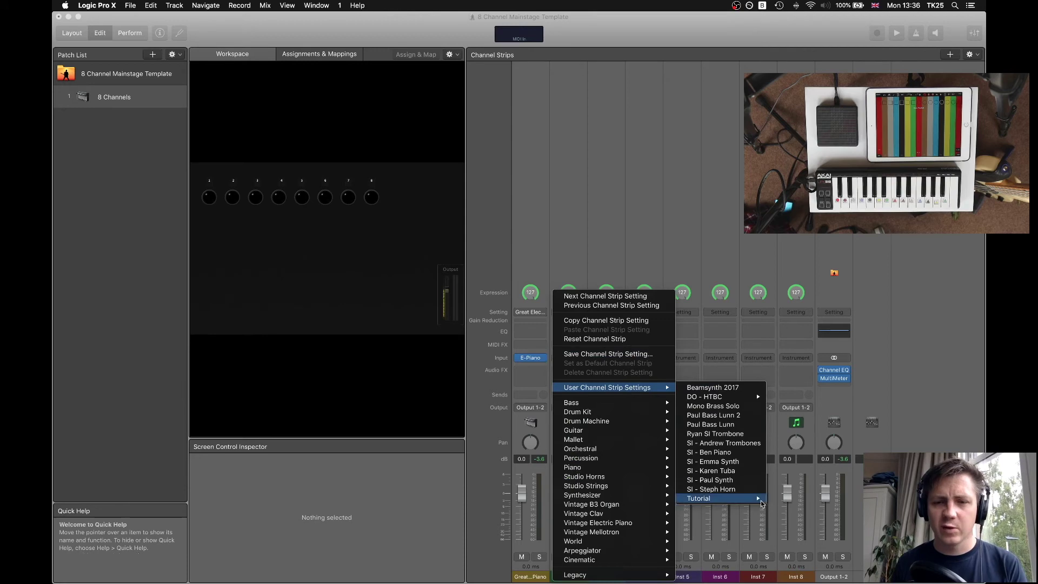
Step: Load Amazing Violins onto strip 2 and Marimba onto strip 3 from the Tutorial folder
mouse_move(699, 498)
click(779, 504)
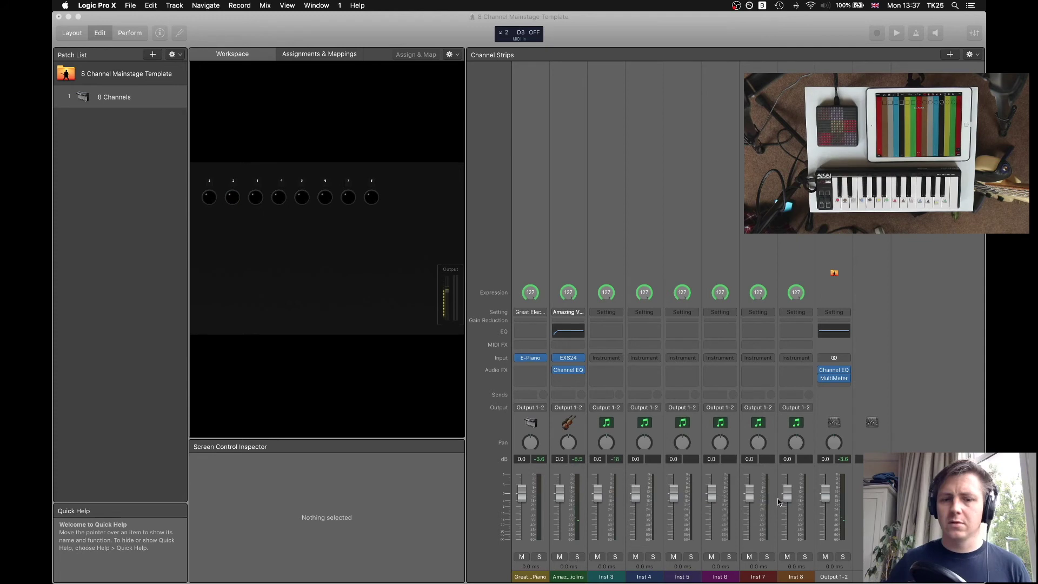
click(615, 315)
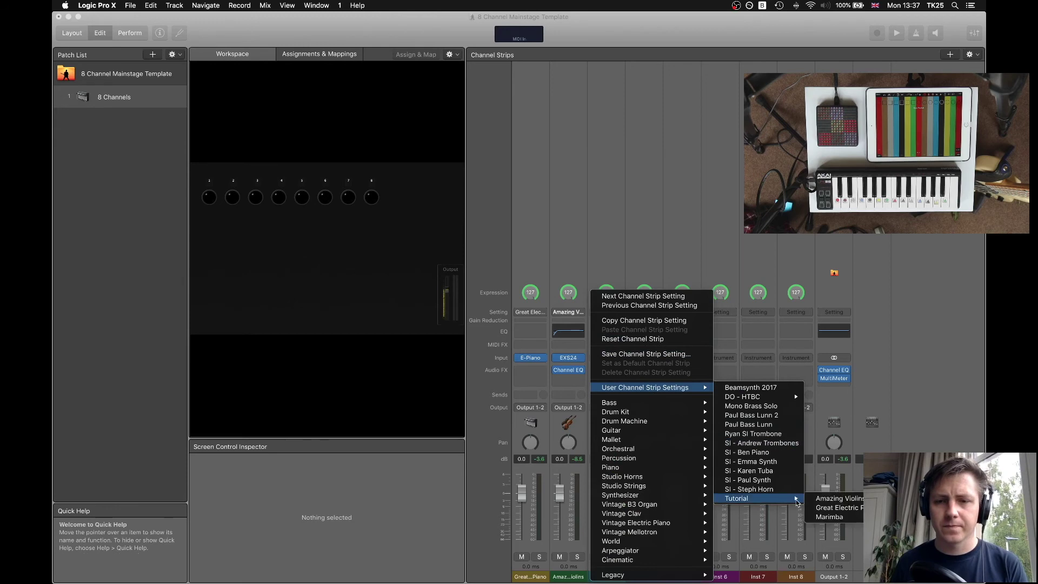
mouse_move(754, 498)
click(843, 521)
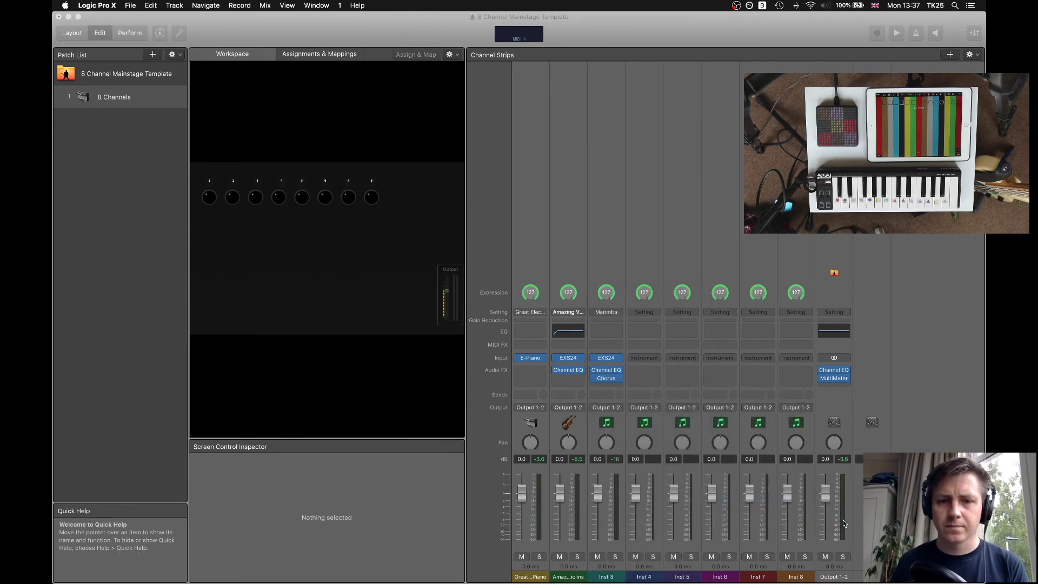